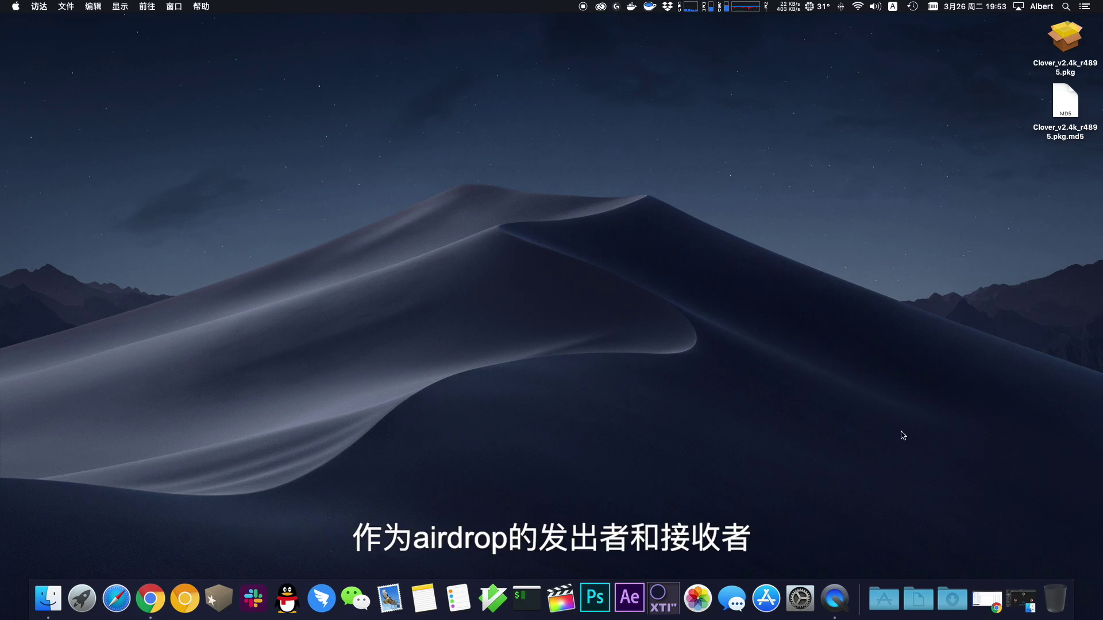
Close the photo preview and send the received JPG photo from the Downloads folder to the iPad through AirDrop.
click(1027, 599)
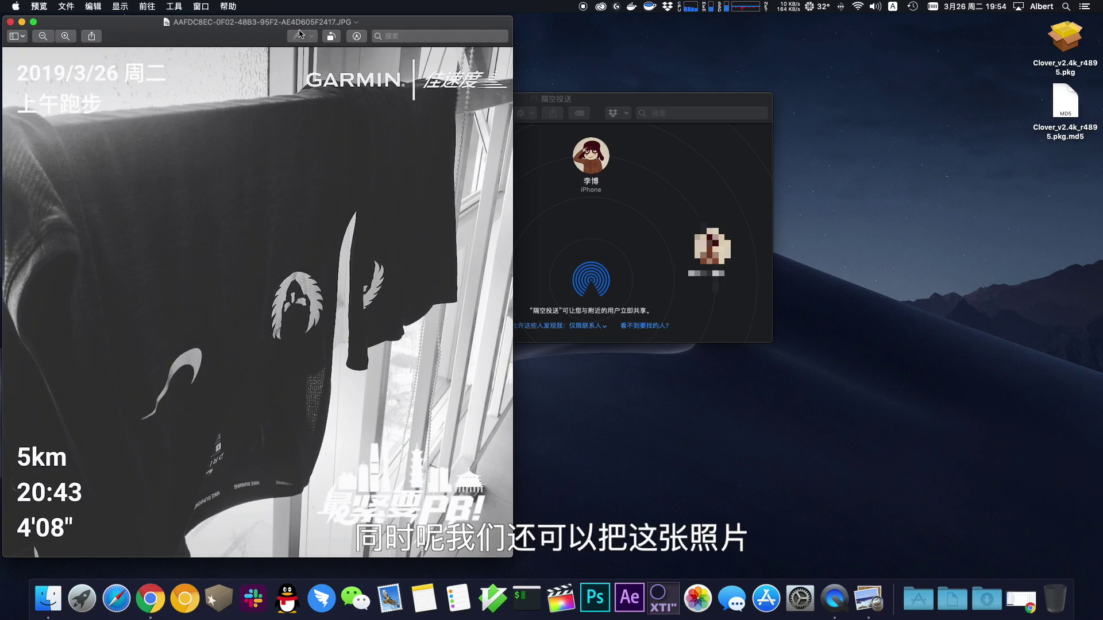
click(10, 22)
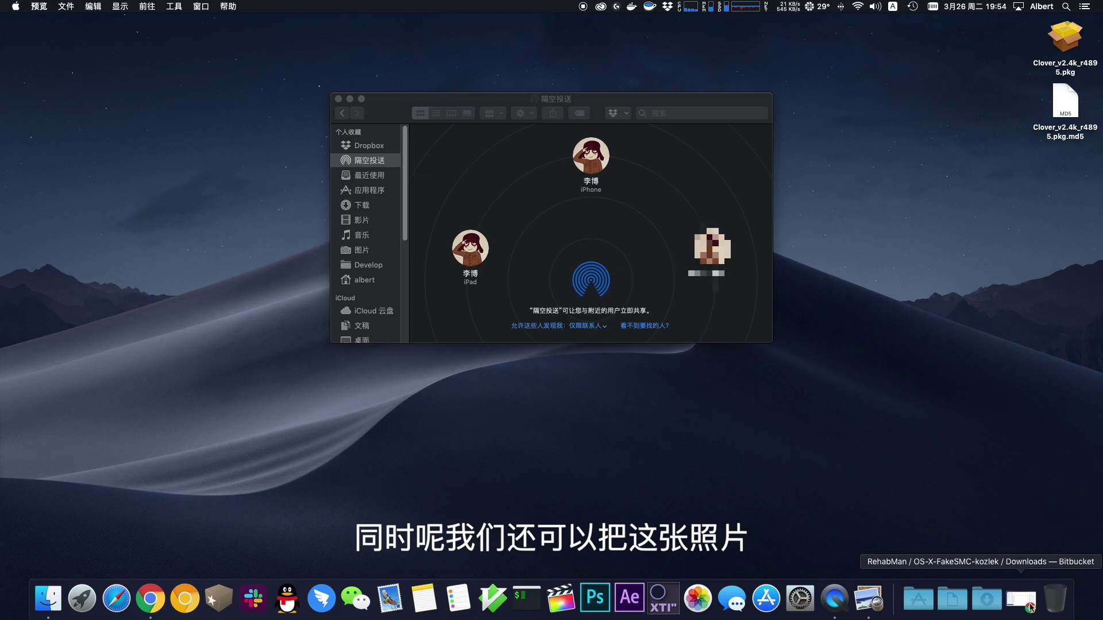
click(985, 599)
drag(892, 520, 472, 257)
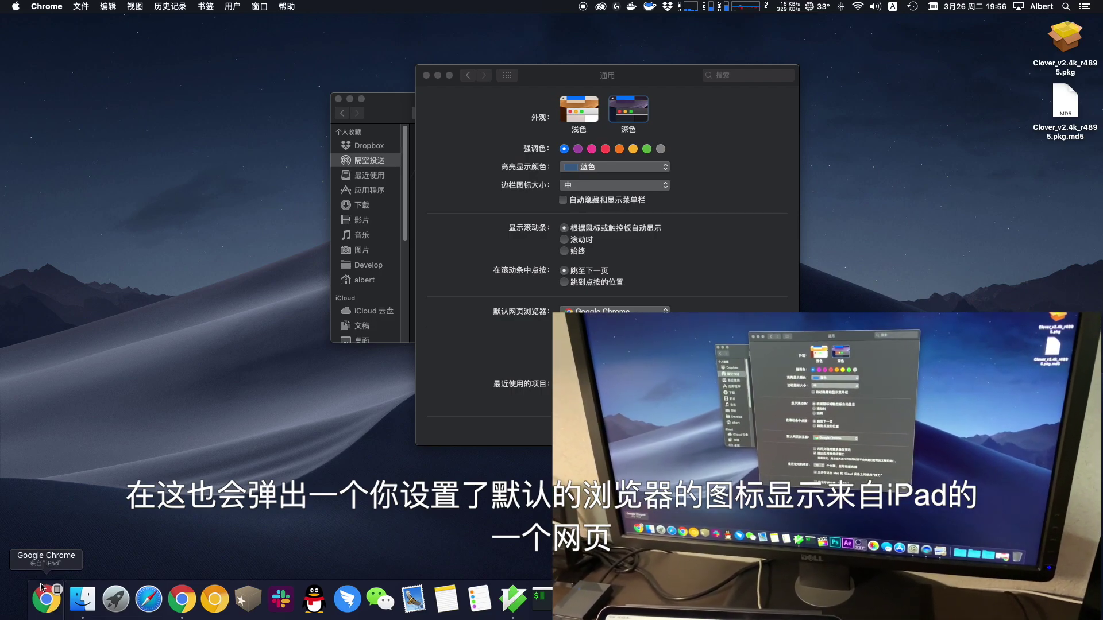
Open the page handed off from the iPad in Chrome, paste the copied link into the Google search field, and minimize the window.
click(47, 601)
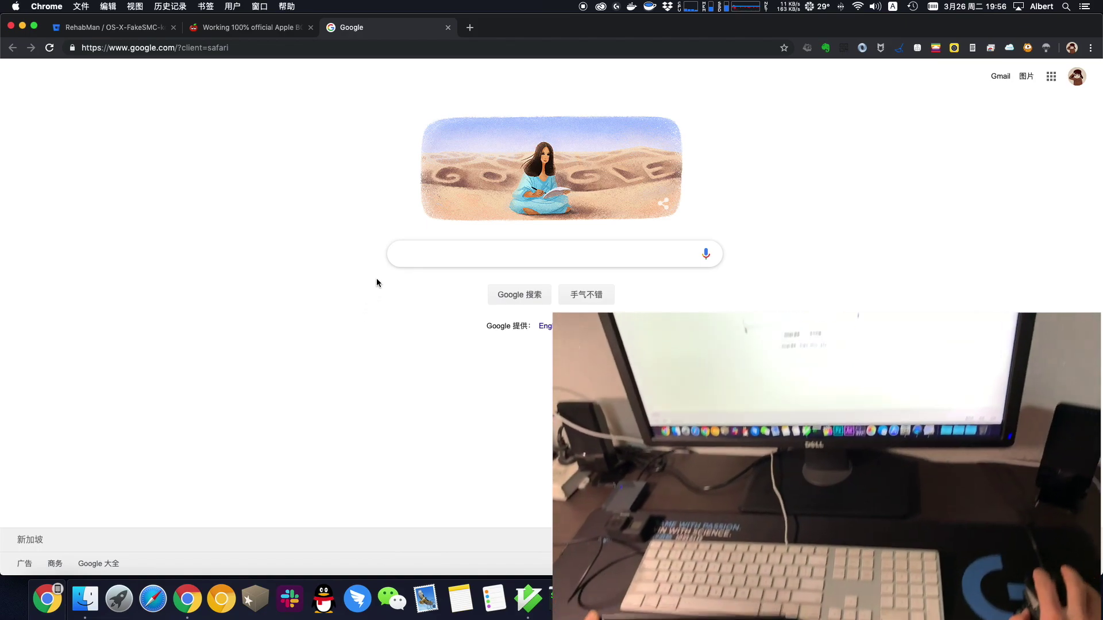
right_click(443, 248)
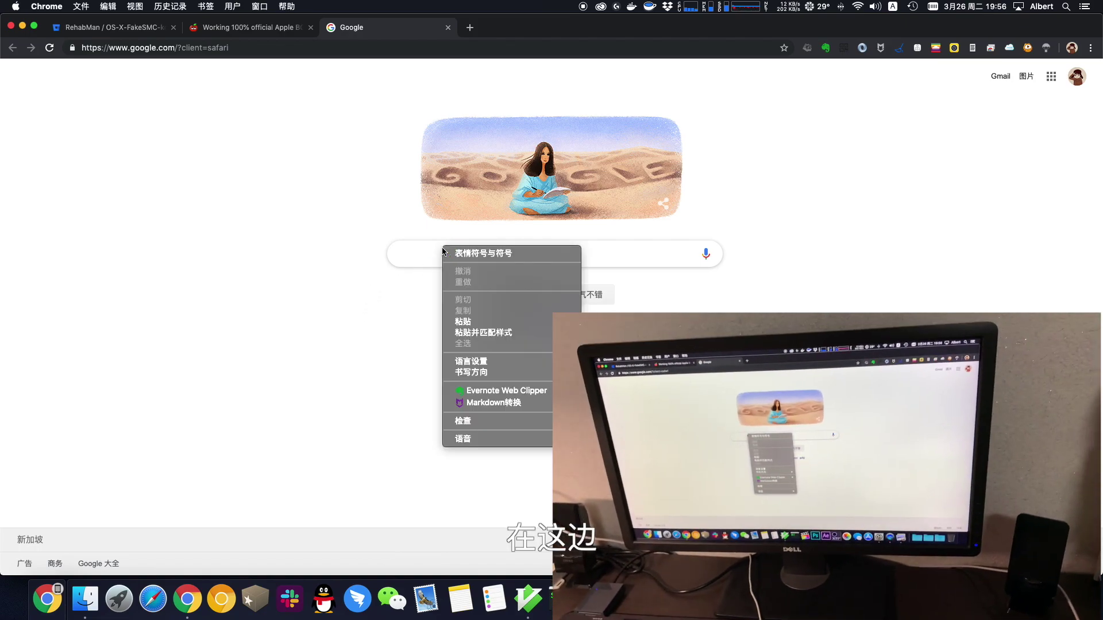
click(472, 323)
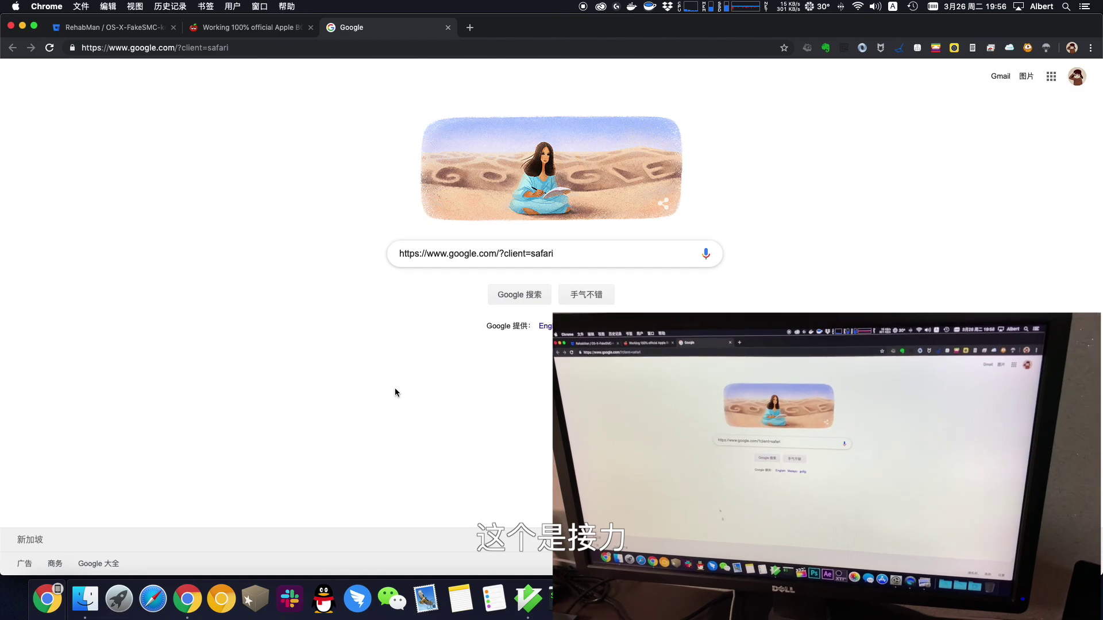
click(23, 26)
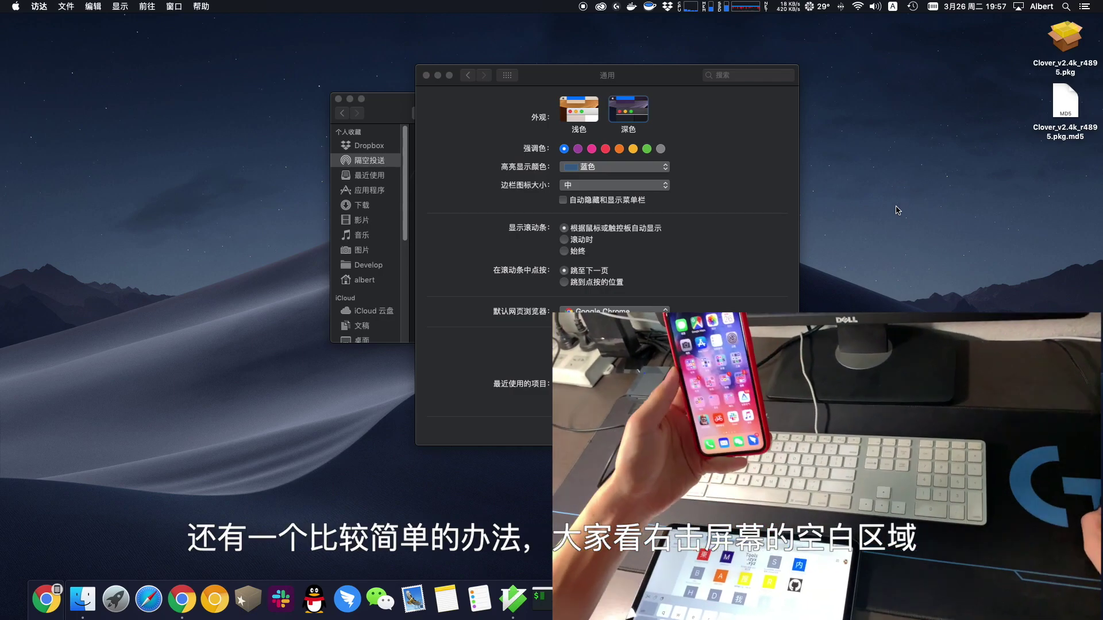
Import a photo taken with the iPhone camera onto the desktop and preview the resulting image.
right_click(910, 119)
mouse_move(933, 161)
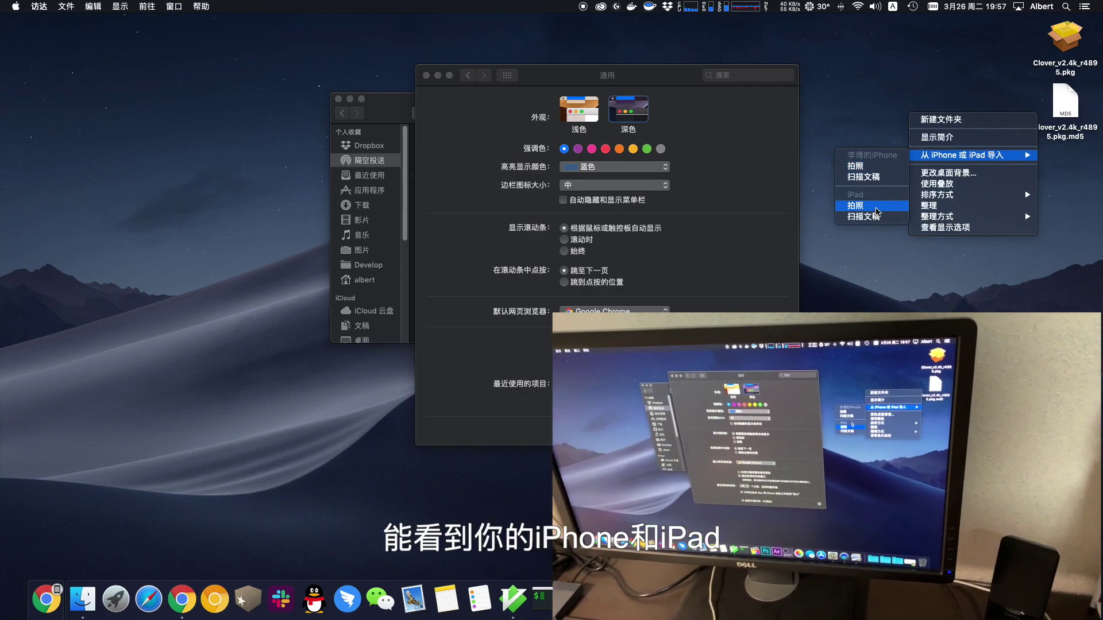
click(872, 167)
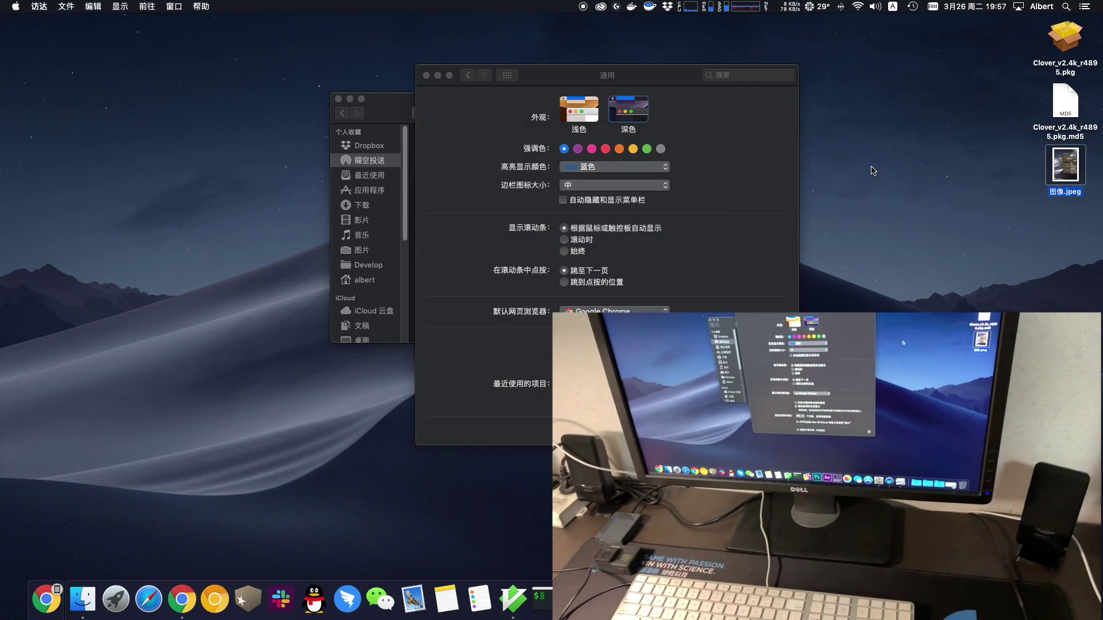
key(space)
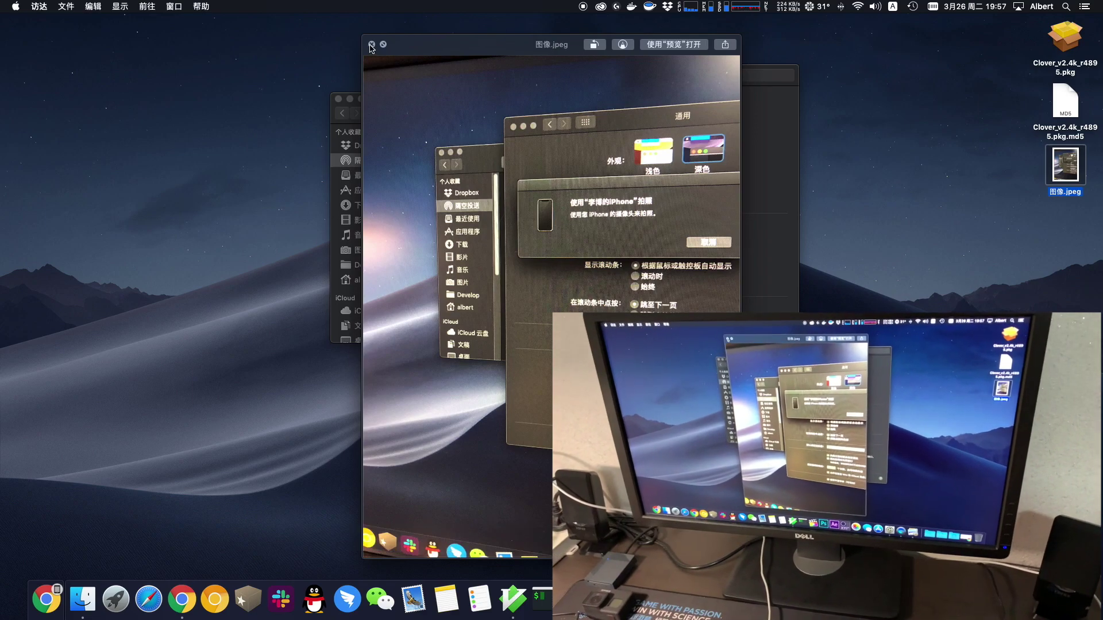
key(space)
click(951, 186)
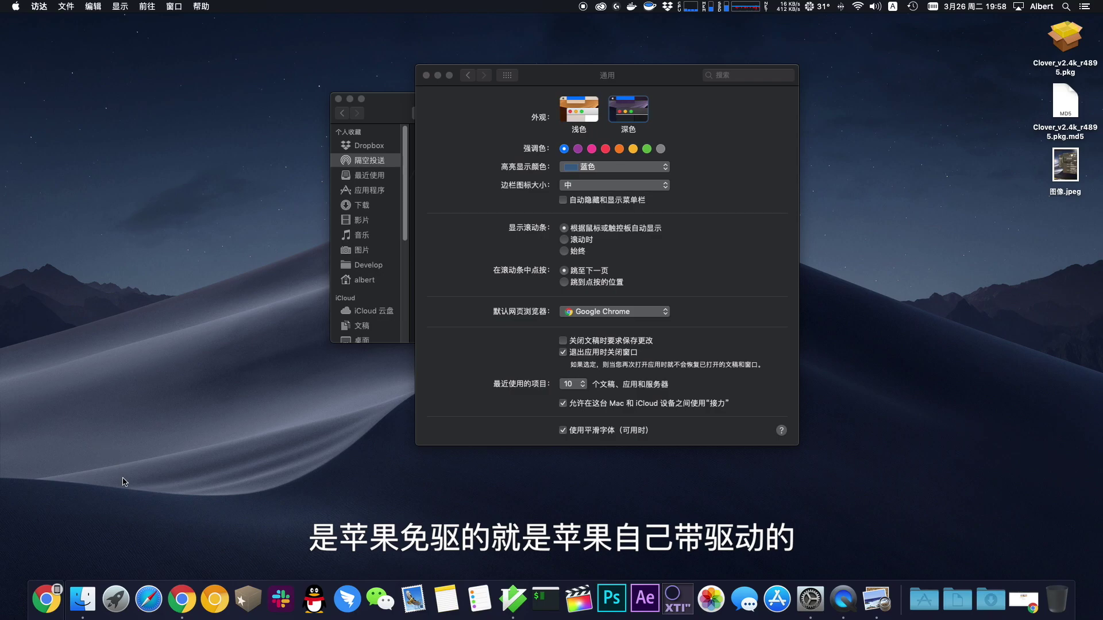
Switch to the tonymacx86 thread in Chrome and highlight the card model BCM94360CD in its title.
click(182, 597)
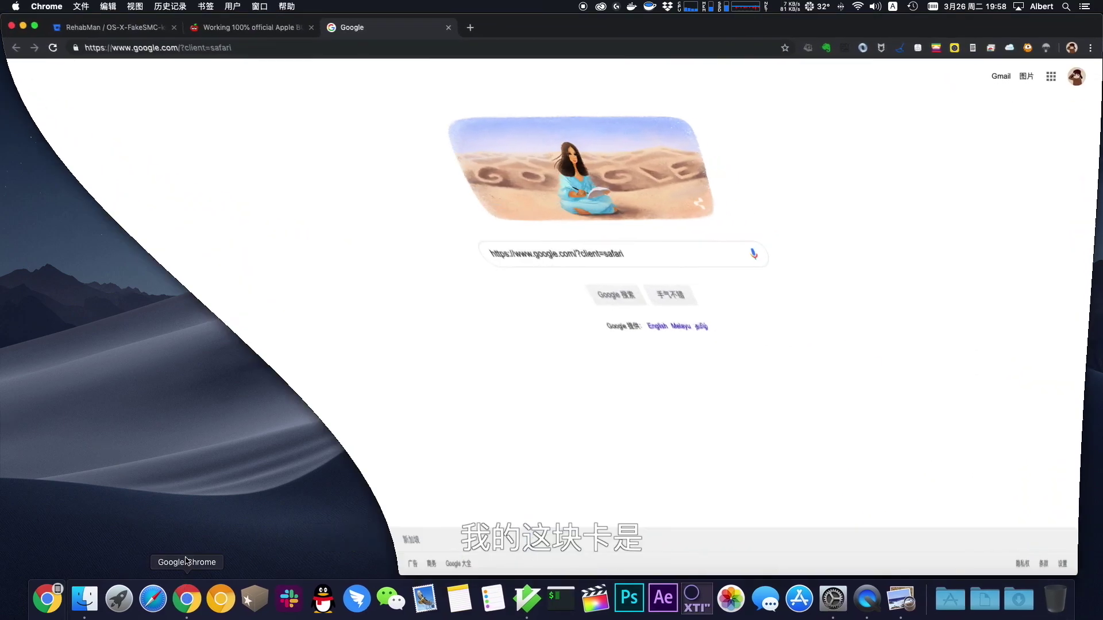
key(super+alt+Left)
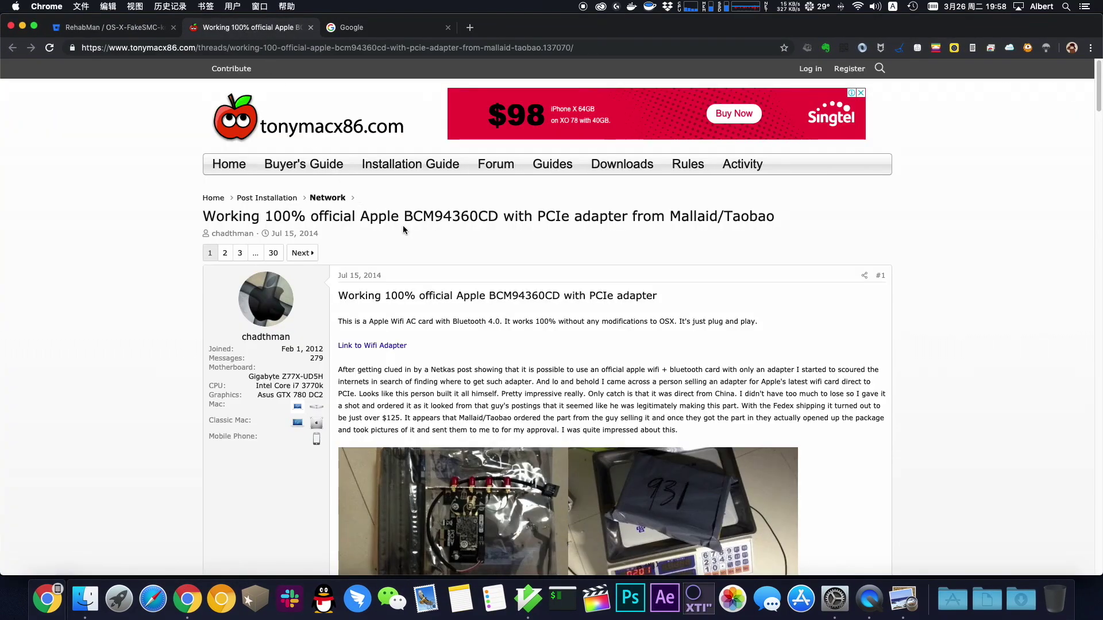
drag(404, 217, 499, 223)
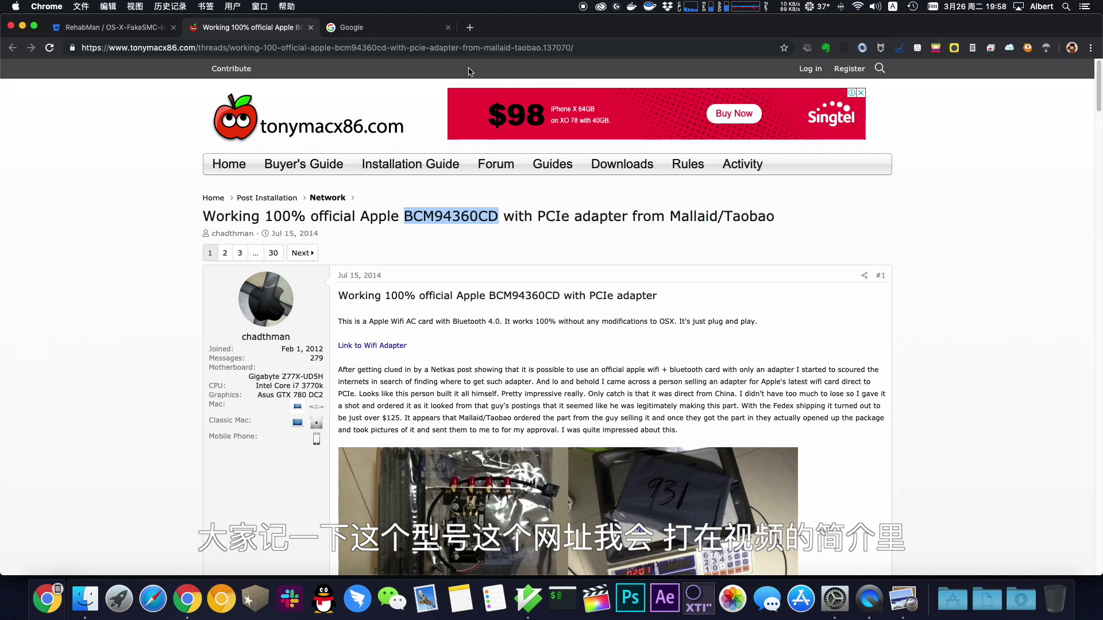
key(super+l)
drag(404, 218, 499, 217)
Examine the thread's photos of the adapter card, its antennas and its installation in the computer.
scroll(545, 266, down, 1)
scroll(544, 262, down, 12)
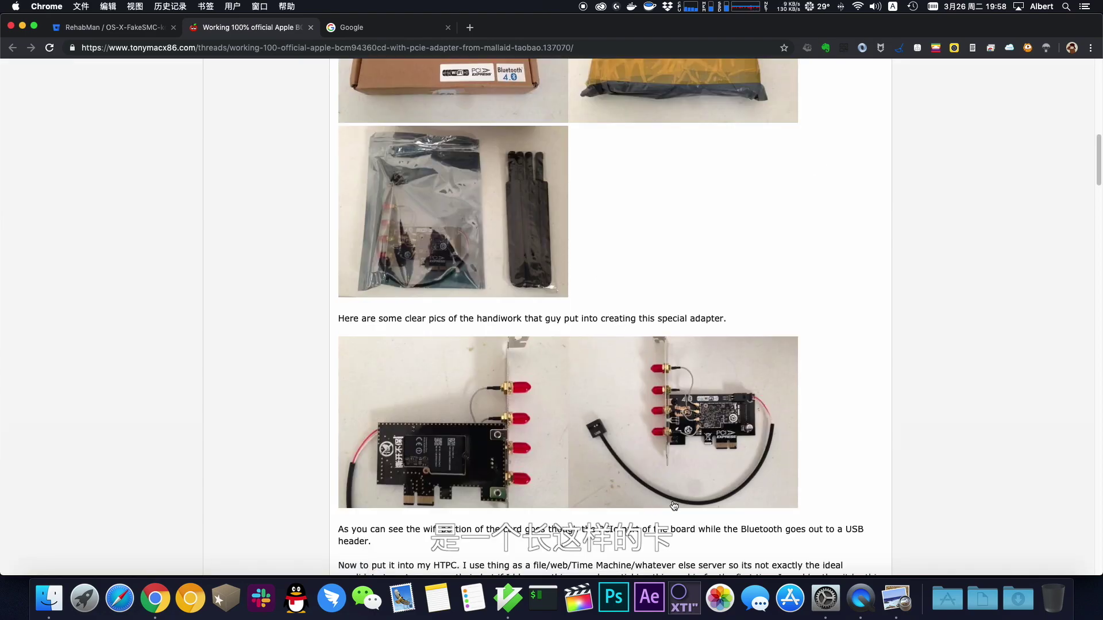
scroll(691, 401, down, 1)
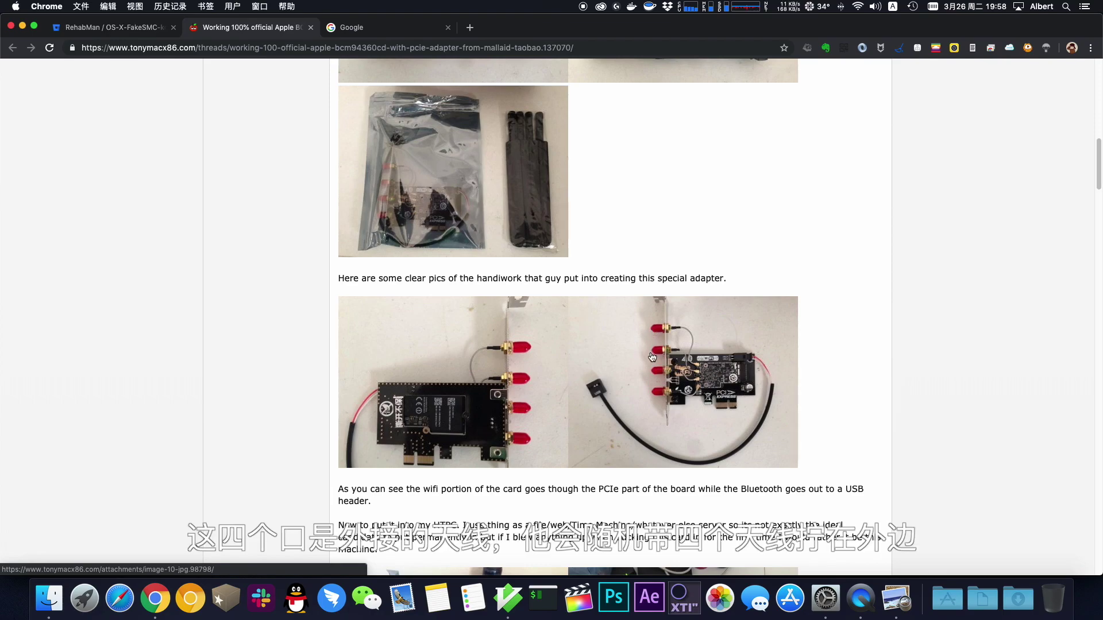
scroll(652, 396, down, 5)
scroll(631, 386, up, 5)
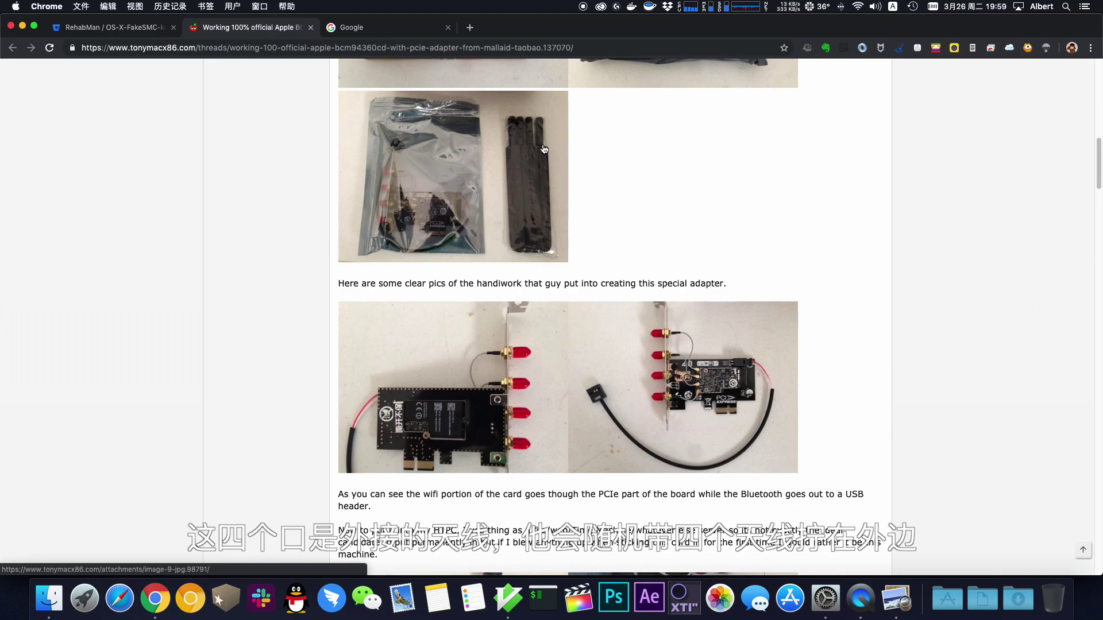
scroll(551, 181, down, 6)
scroll(567, 188, down, 4)
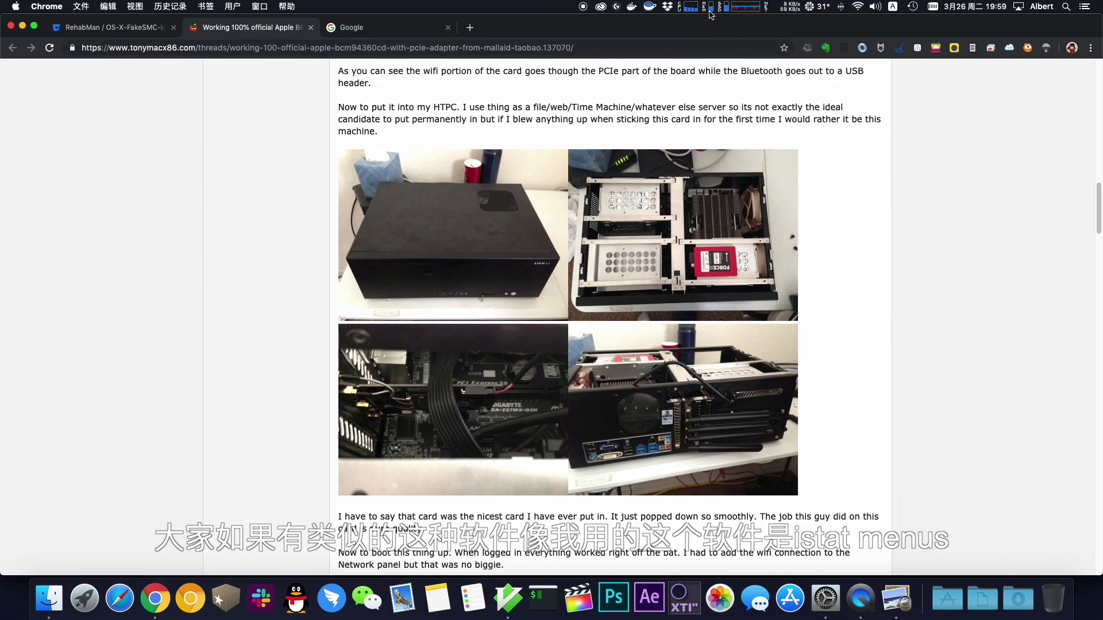
Check the temperature, fan and power readings in the iStat Menus sensor list.
click(819, 10)
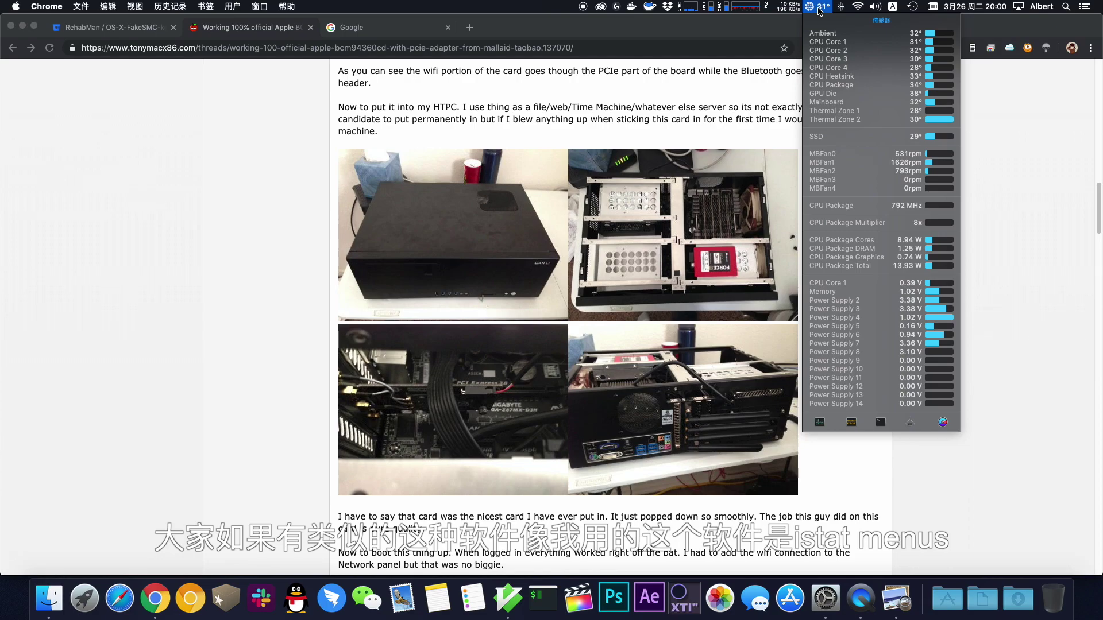
mouse_move(845, 47)
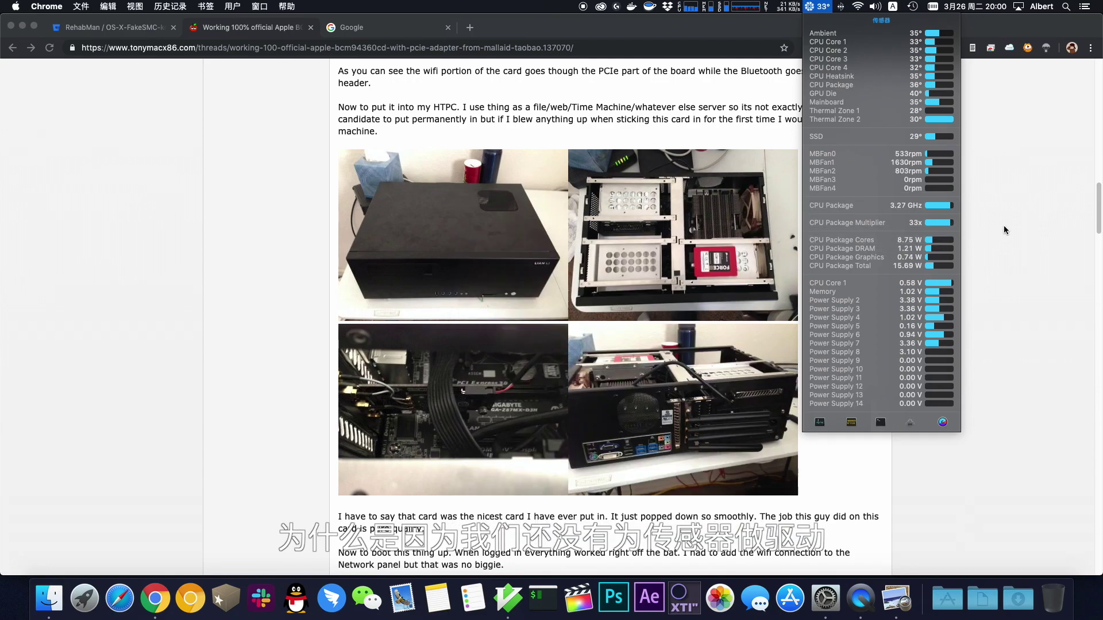
click(1004, 227)
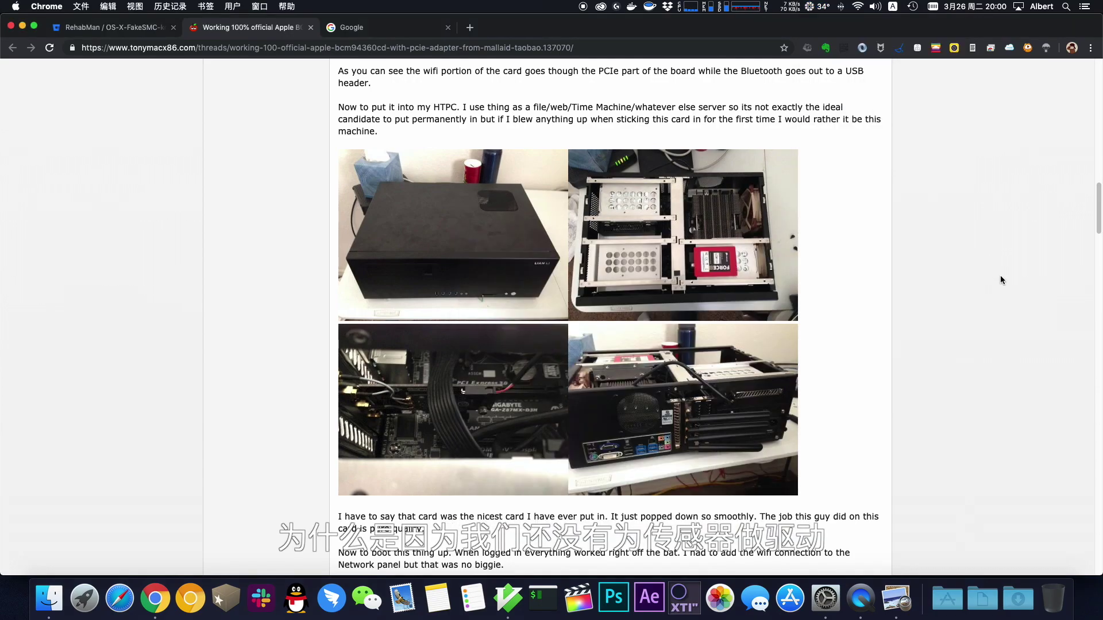
Show RehabMan's OS-X-FakeSMC-kozlek downloads page on Bitbucket and highlight its address and the file RehabMan-FakeSMC-2018-0915.zip.
click(115, 27)
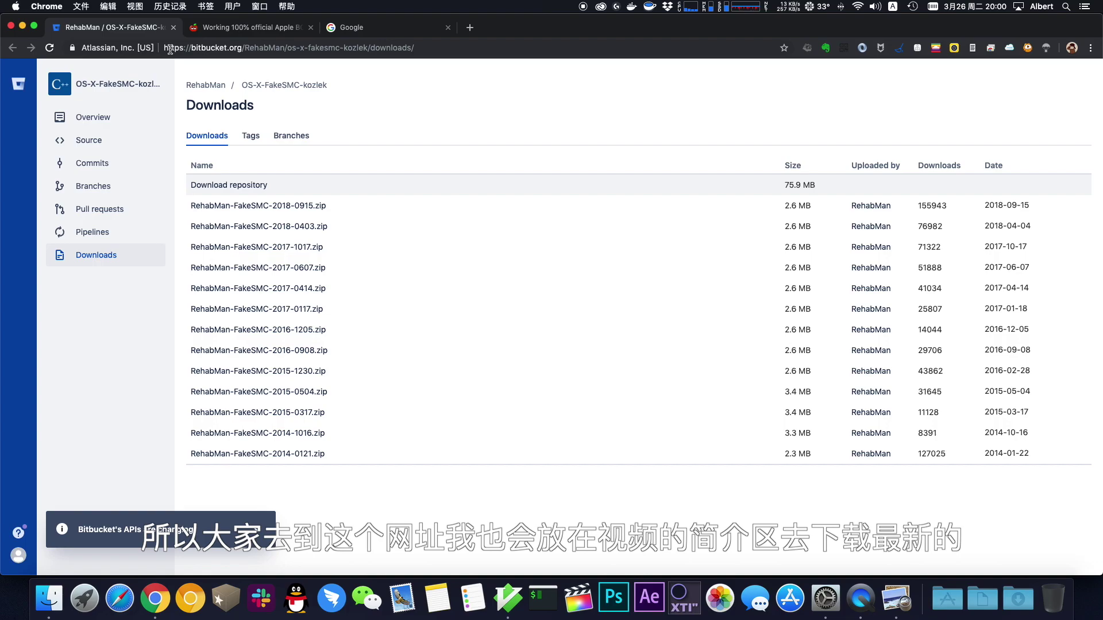
click(165, 47)
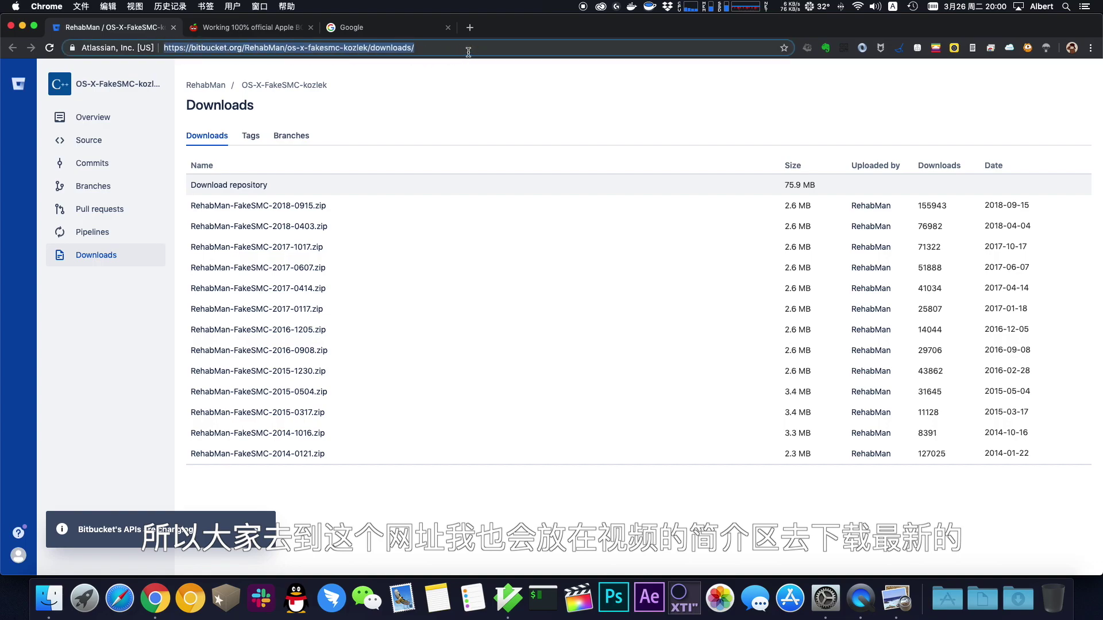
drag(328, 205, 193, 201)
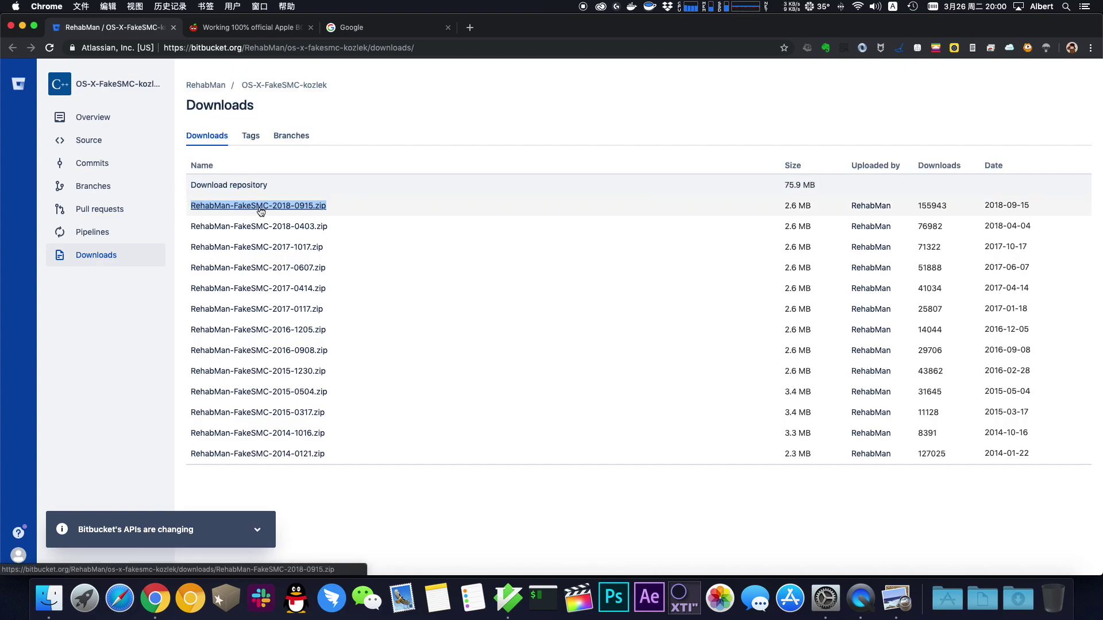
Extract the downloaded RehabMan-FakeSMC-2018-0915.zip and select all the FakeSMC kext files, leaving out HWMonitor.
click(1021, 604)
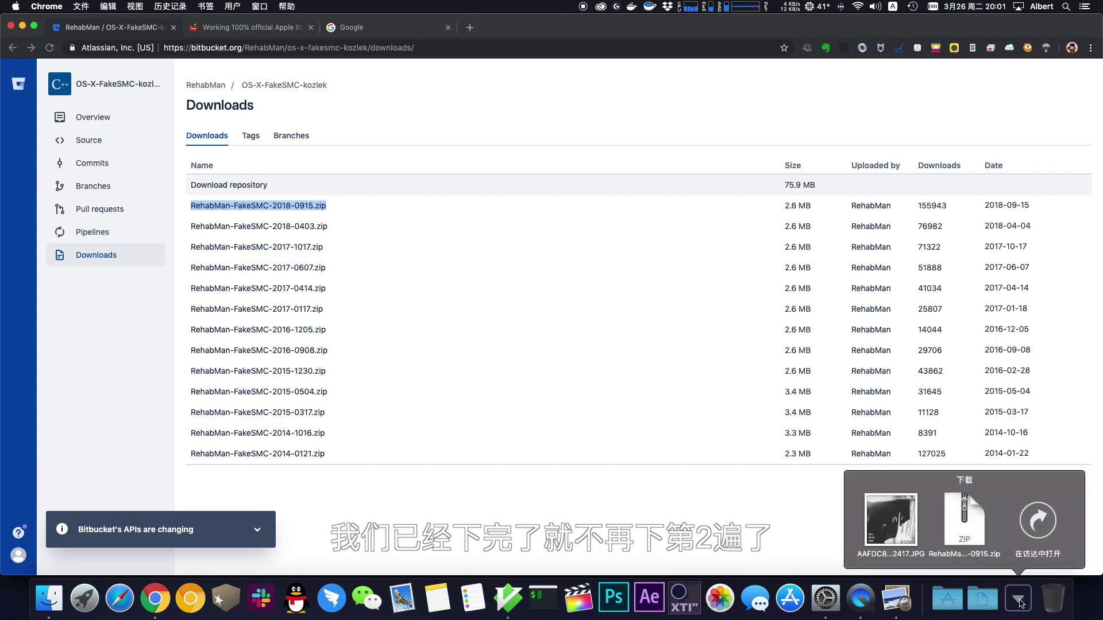
click(976, 523)
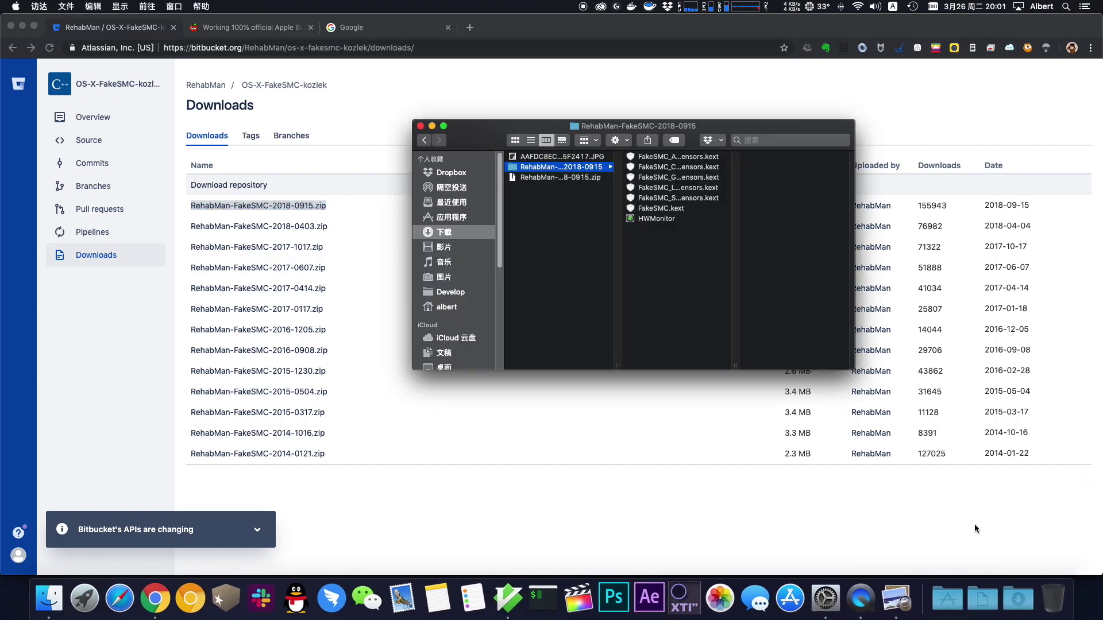
click(686, 157)
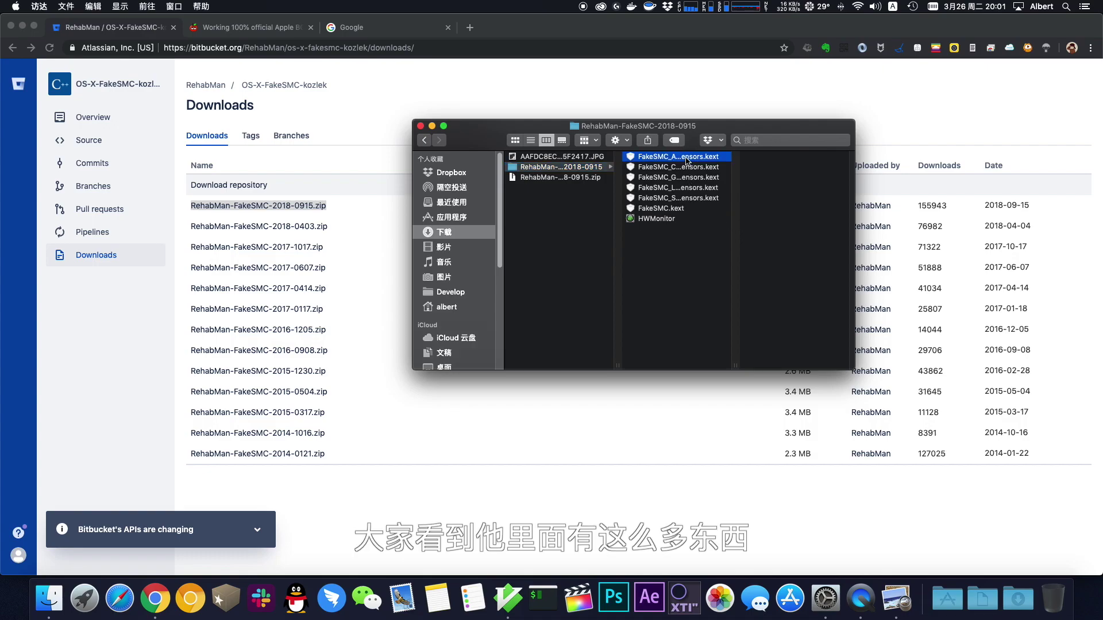
click(662, 228)
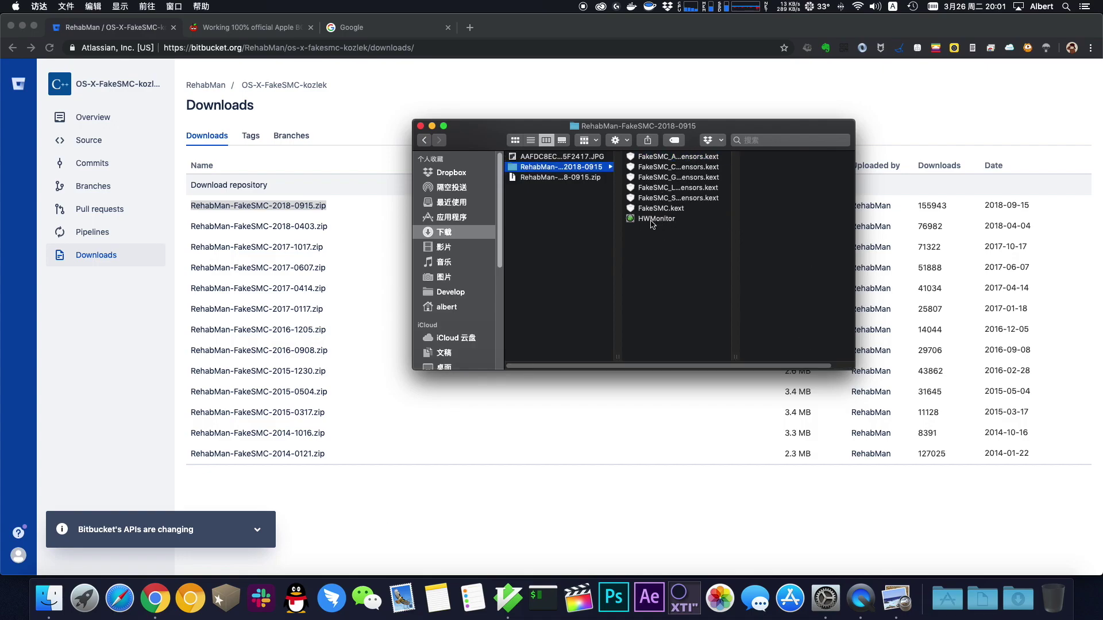
click(647, 222)
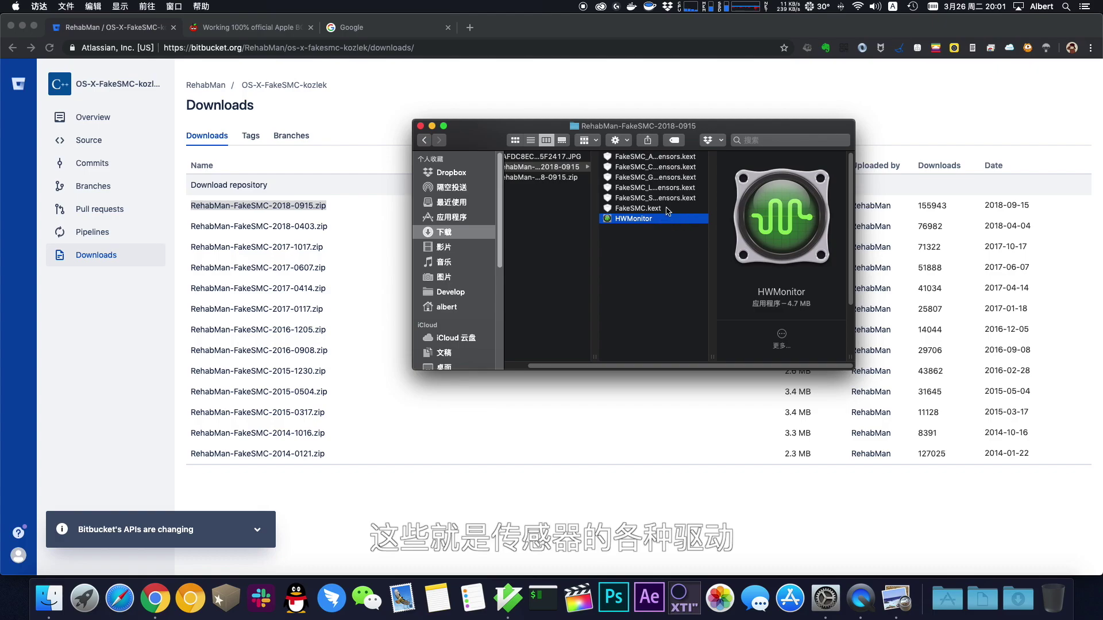
key(Up)
shift+click(669, 161)
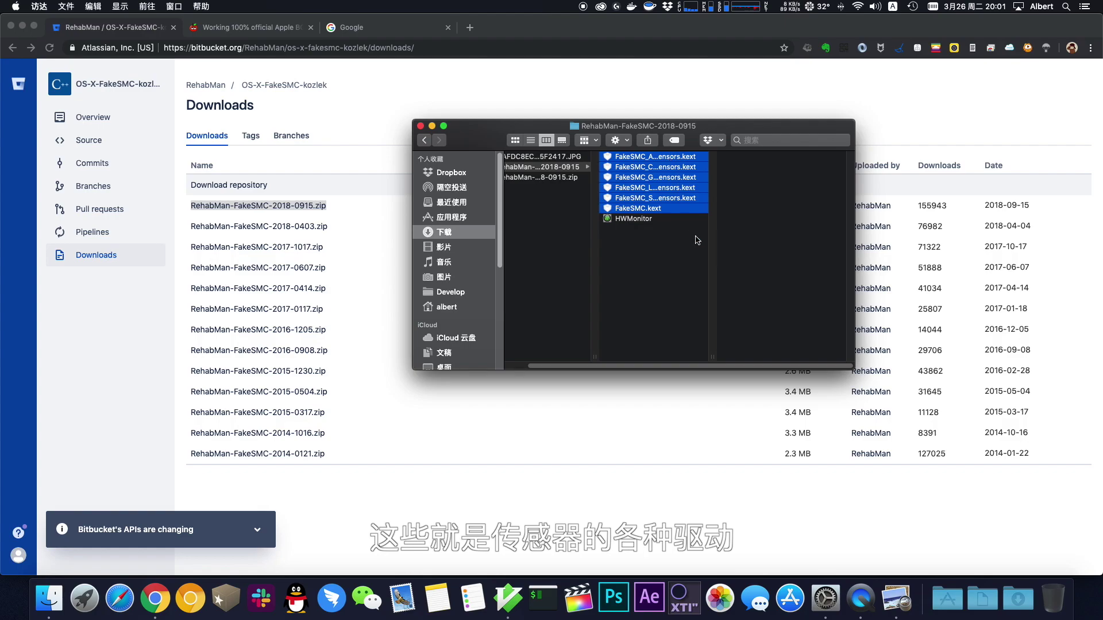
Open Clover Configurator and mount the EFI partition of the PLEXTOR PX-256M6S+ disk, authorizing it with the account password.
click(947, 598)
click(666, 533)
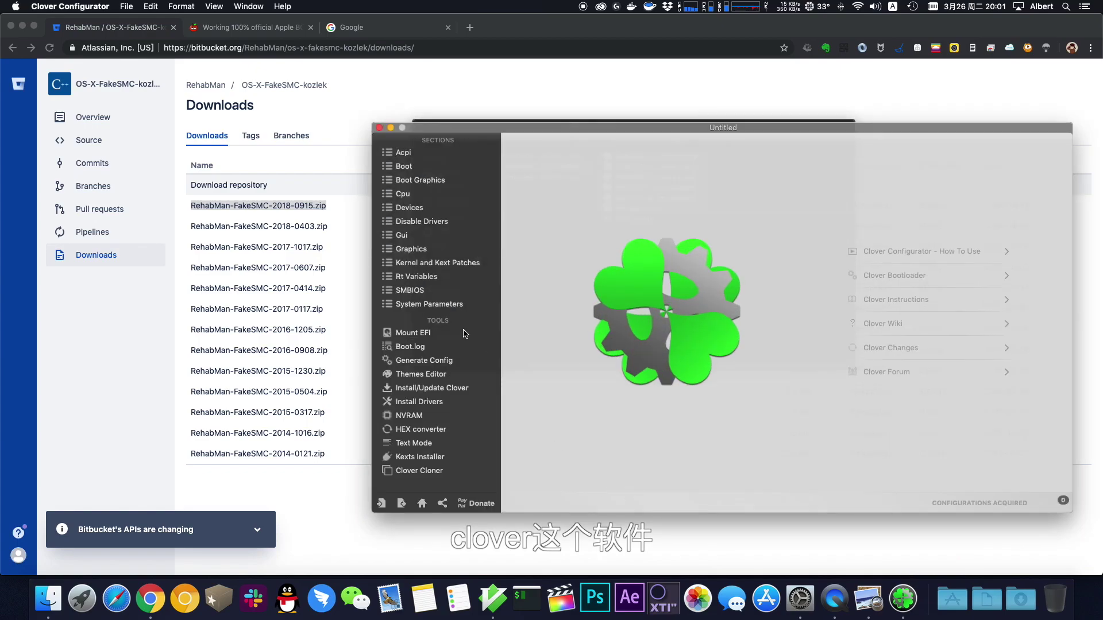
click(465, 334)
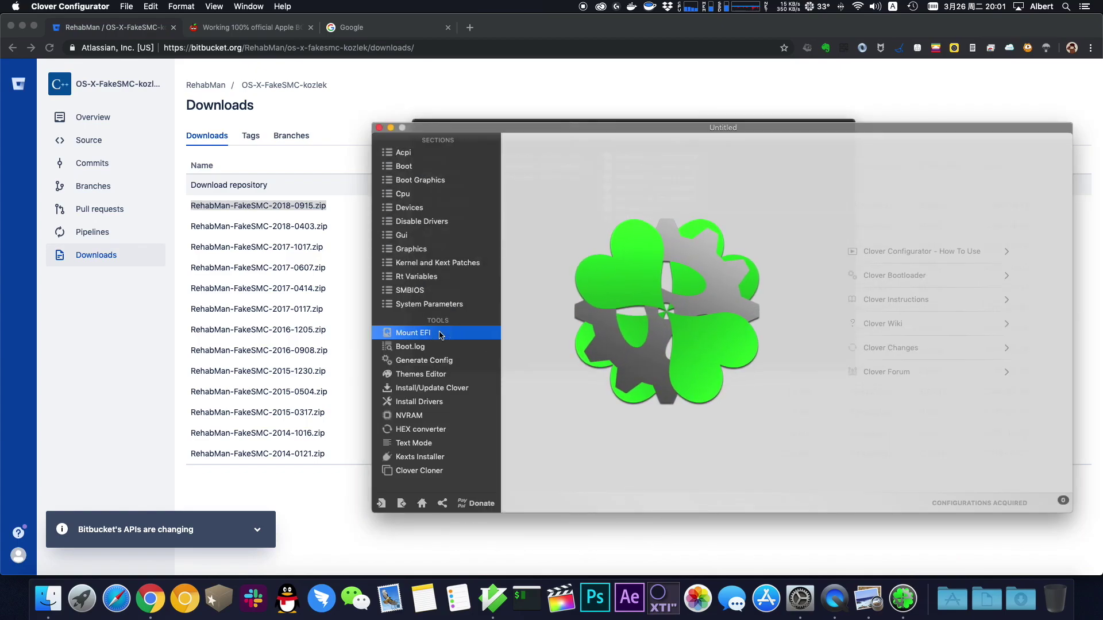
drag(700, 128, 354, 66)
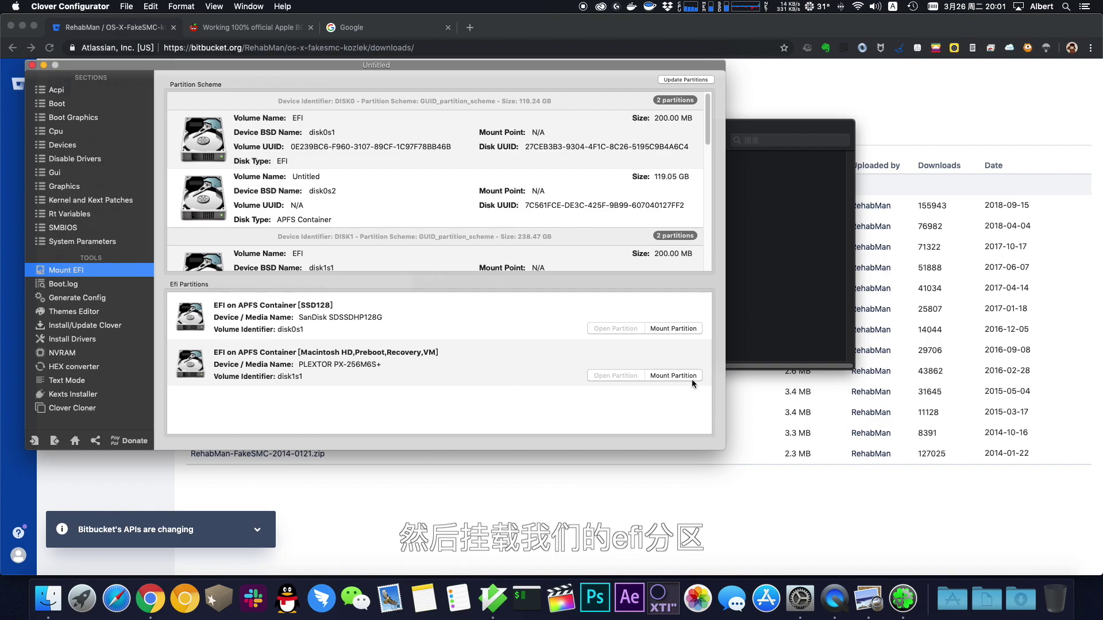
click(684, 376)
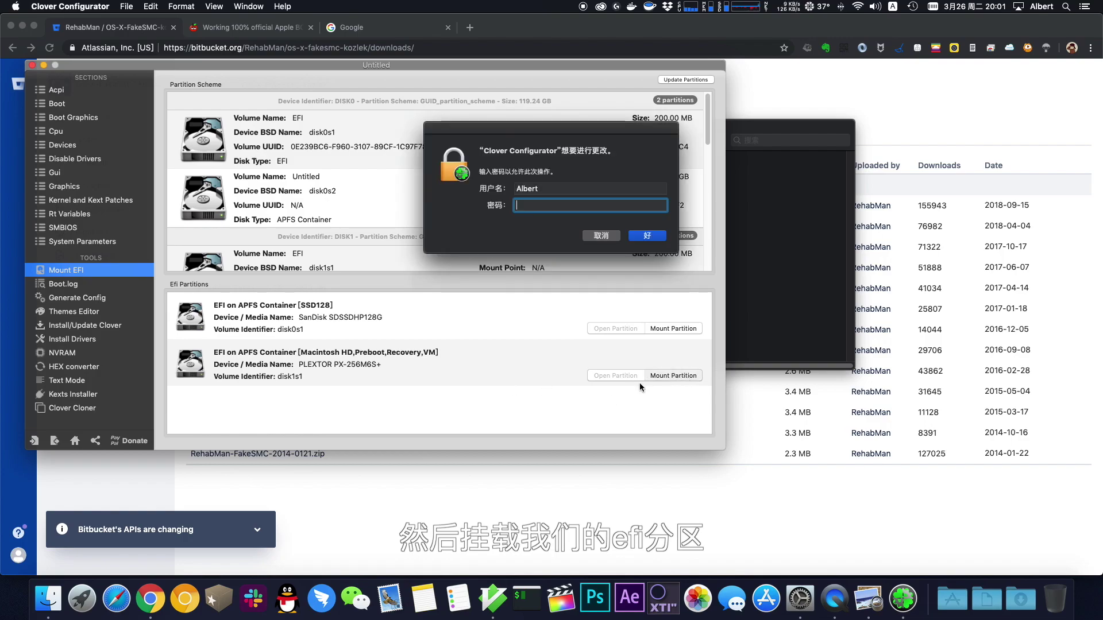
text(•••••)
key(Return)
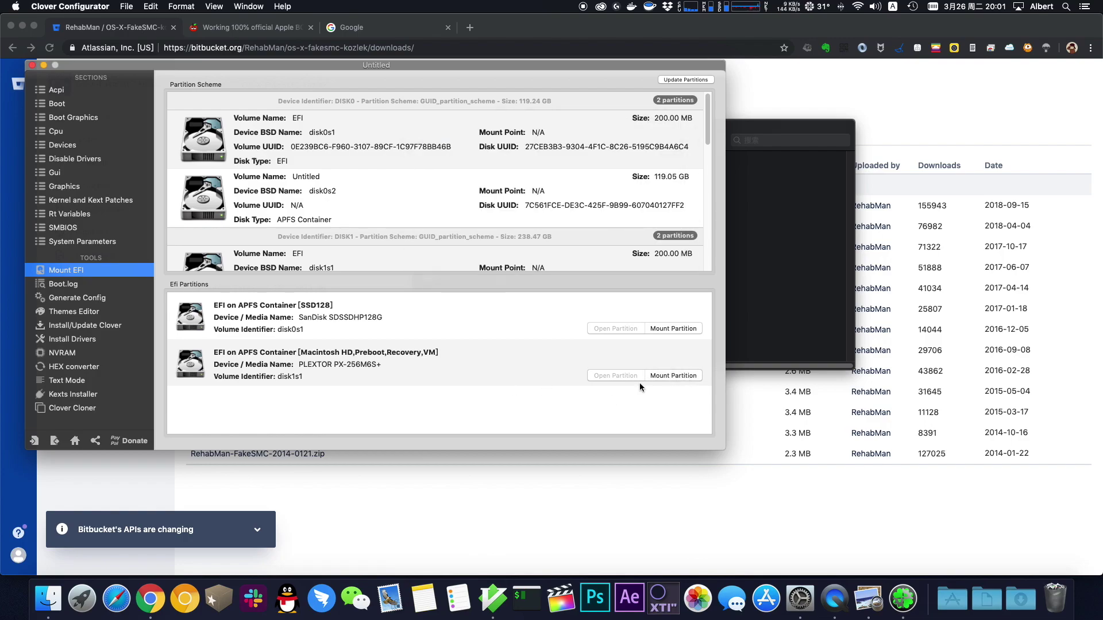
Open the mounted PLEXTOR EFI partition, go to EFI/CLOVER/kexts/Other, and place its window below the extracted FakeSMC kexts.
click(620, 376)
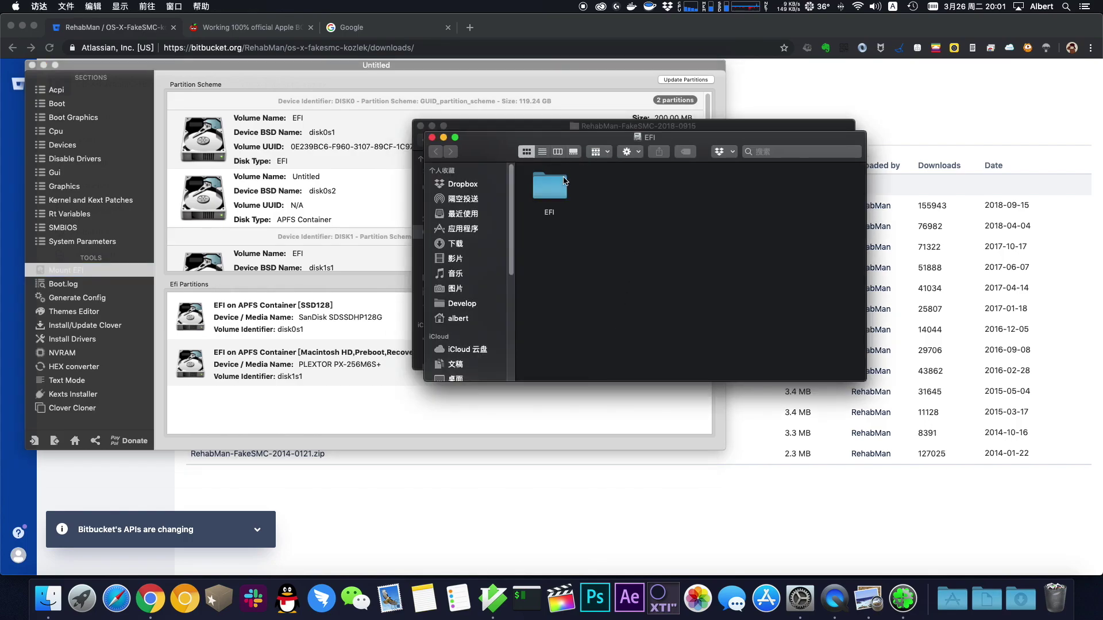
double_click(564, 181)
double_click(671, 189)
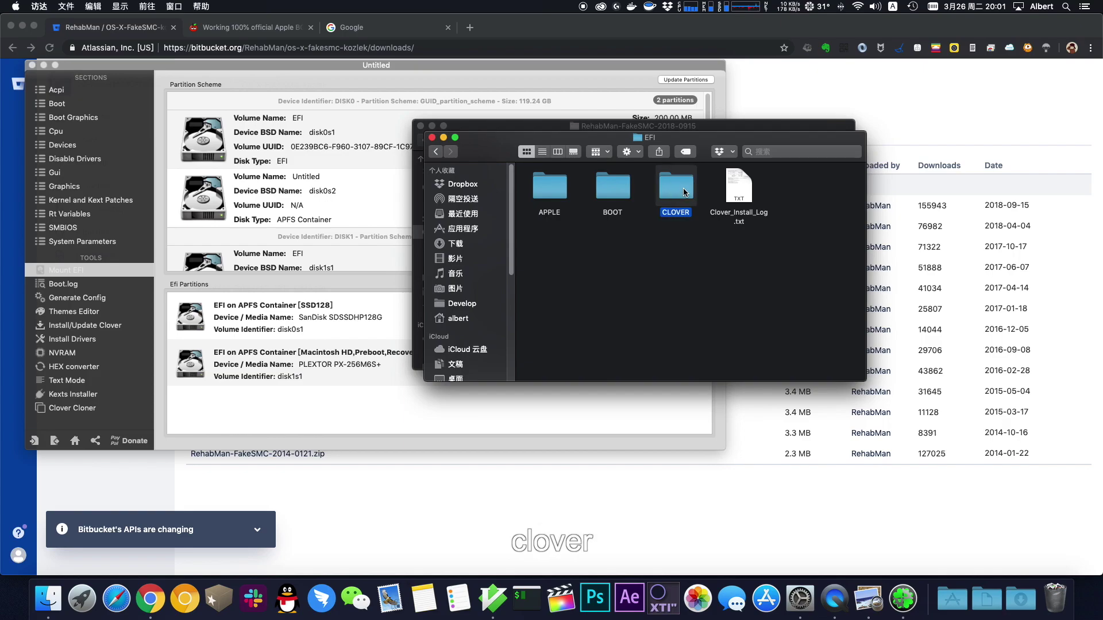
double_click(609, 256)
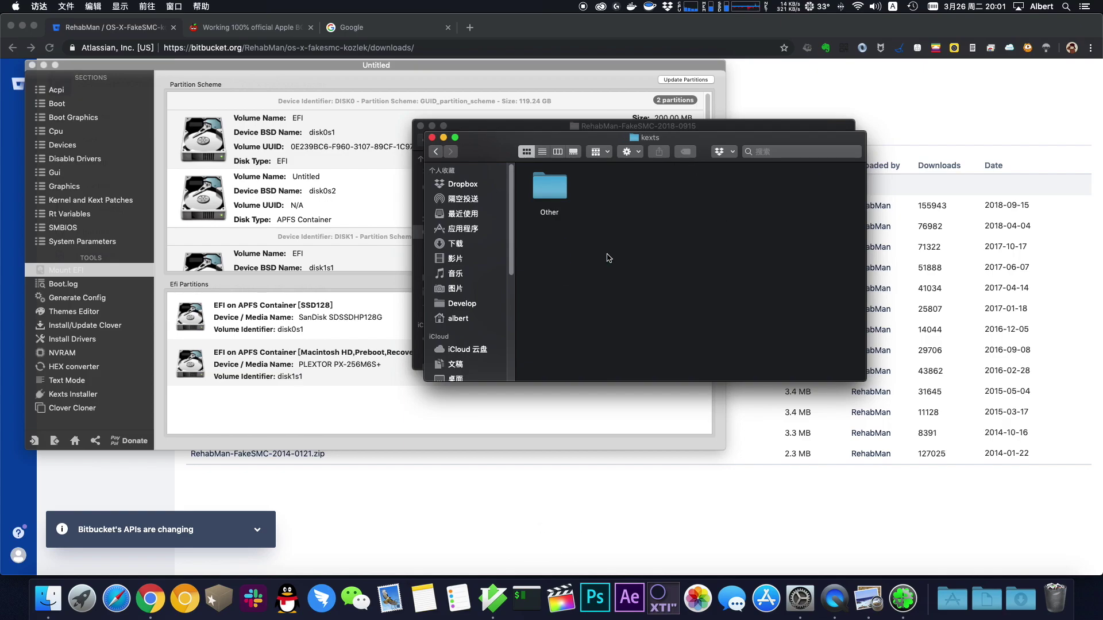
double_click(552, 193)
drag(559, 142, 599, 331)
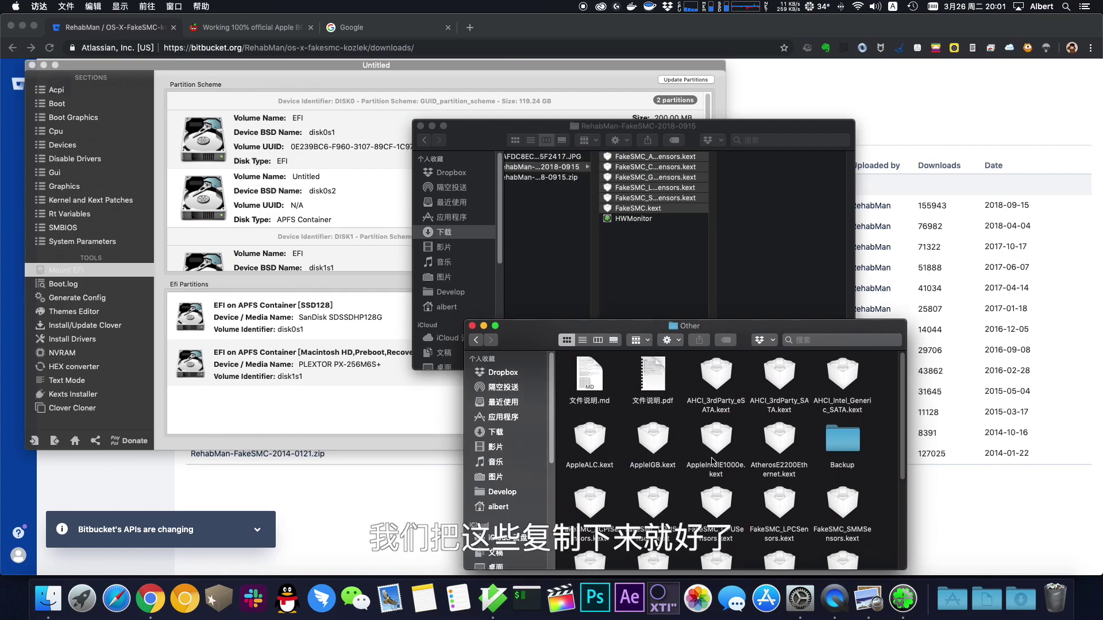
drag(750, 326, 675, 247)
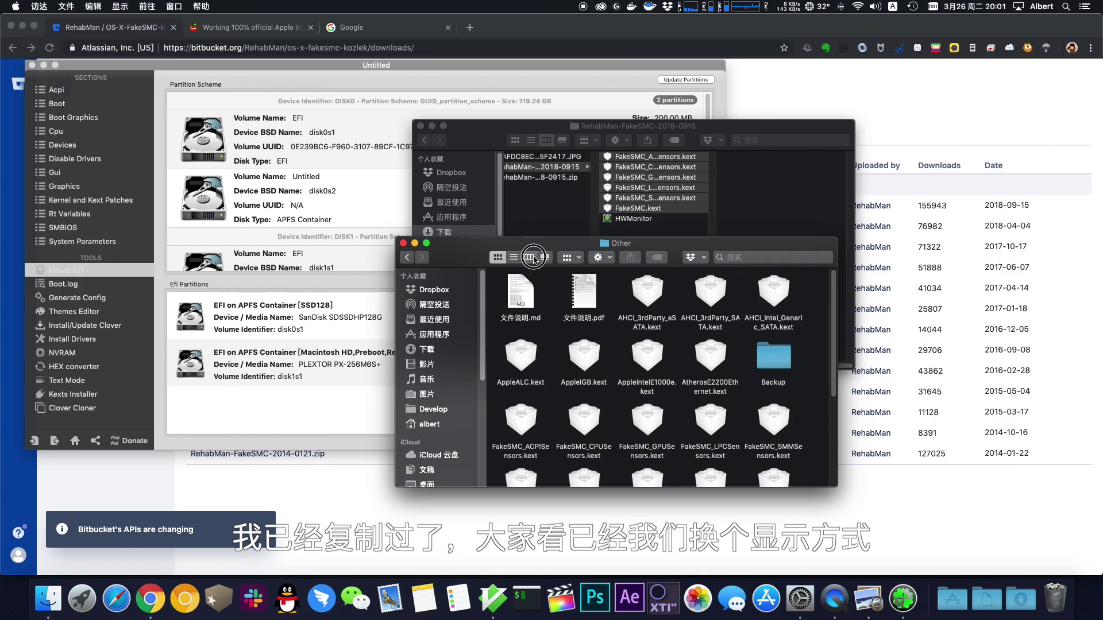
Show the Other folder in column view and select all the FakeSMC kexts, from the ACPI sensors kext through FakeSMC.kext.
click(533, 258)
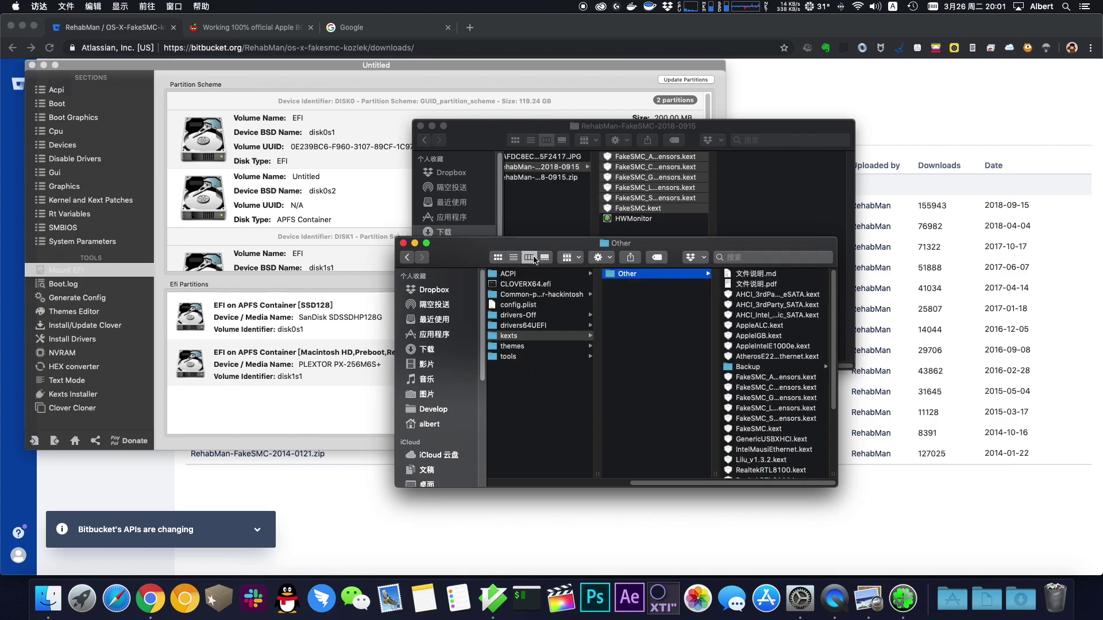
click(769, 377)
shift+click(640, 427)
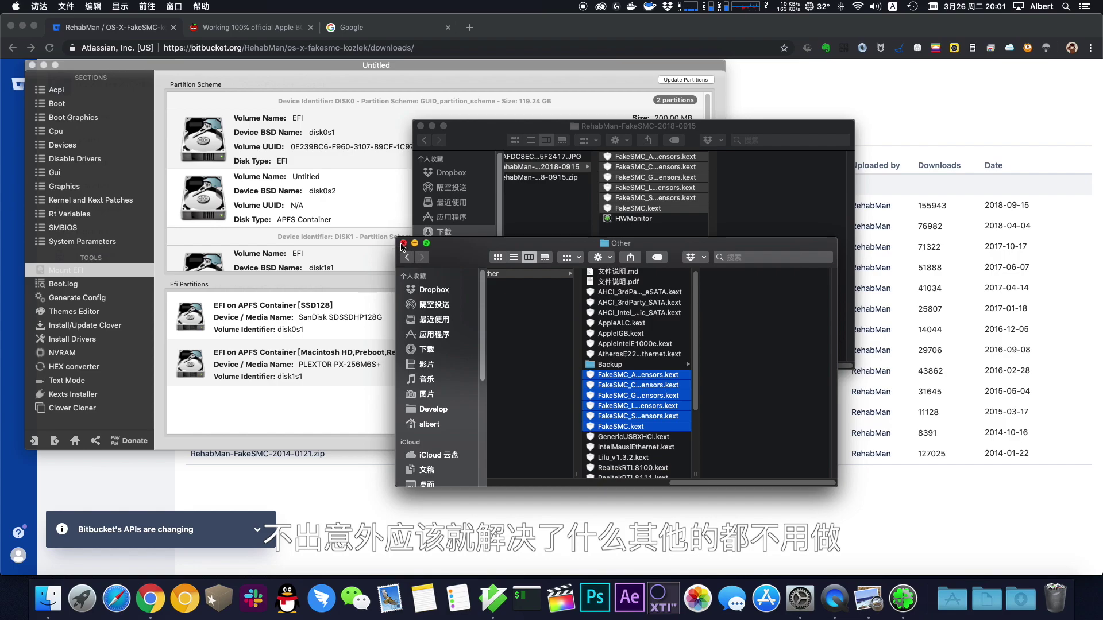
Close the Other and RehabMan-FakeSMC-2018-0915 folder windows and move the Clover Configurator window off the Bitbucket page's sidebar.
click(403, 243)
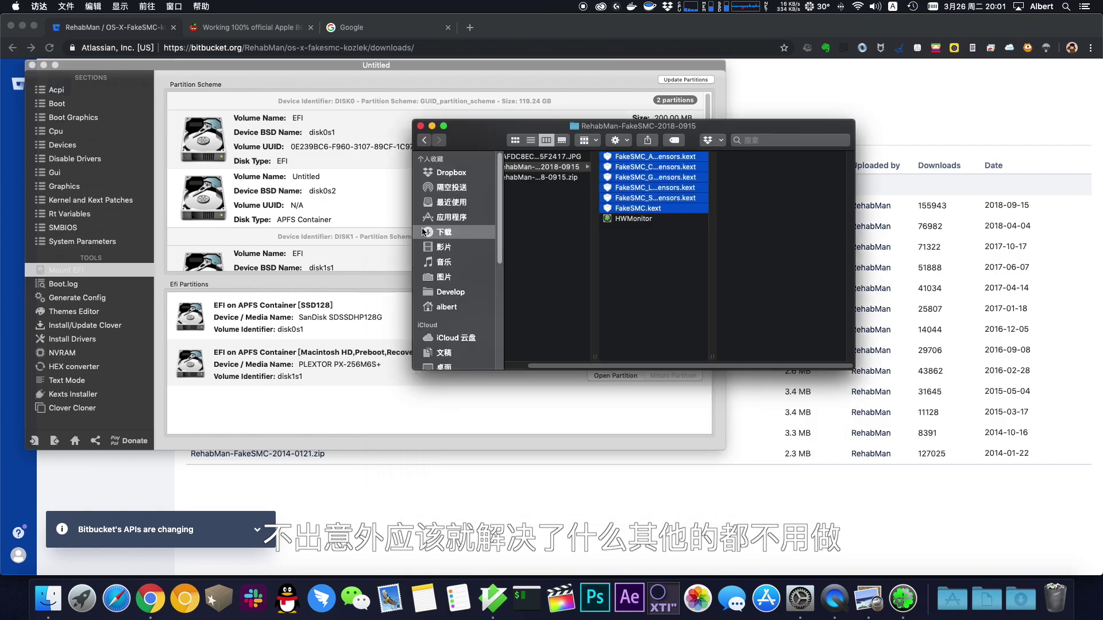
click(421, 126)
click(337, 100)
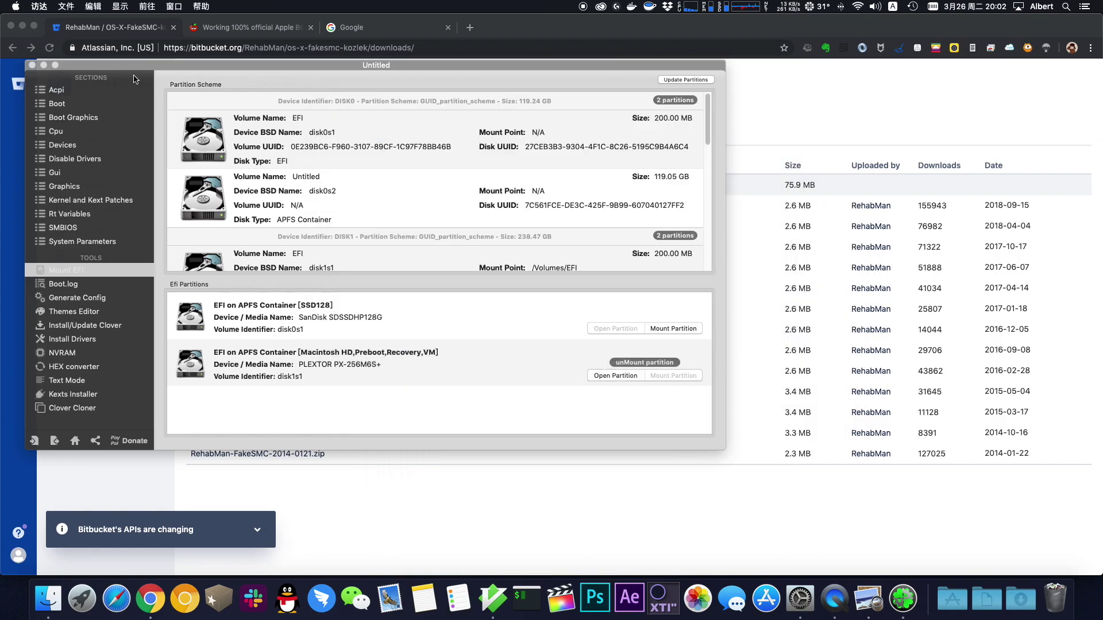
drag(106, 69, 353, 104)
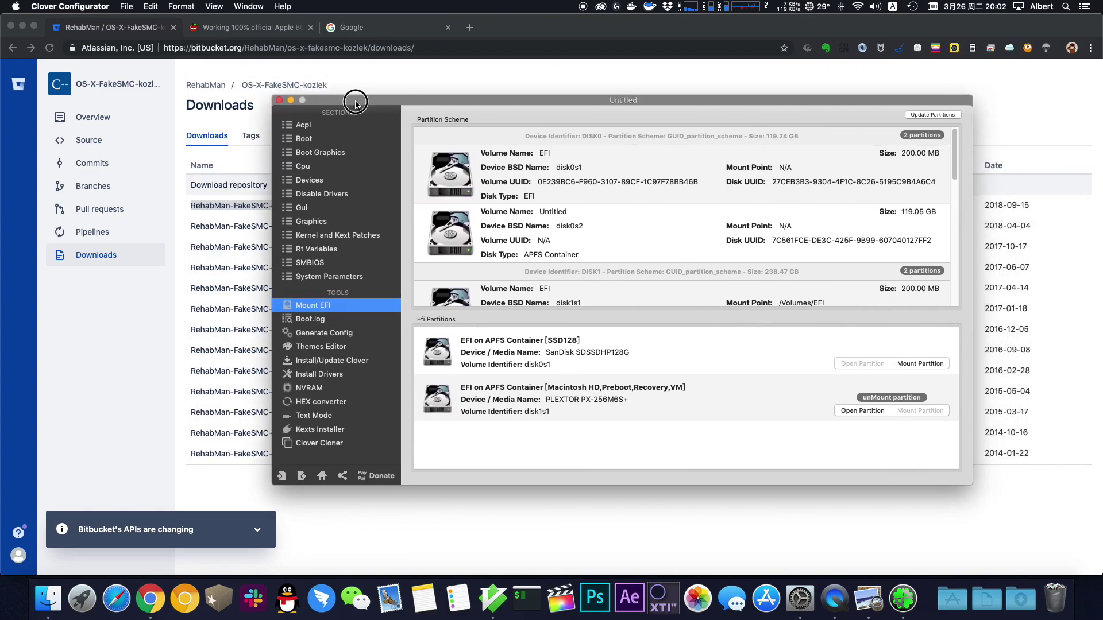
click(11, 27)
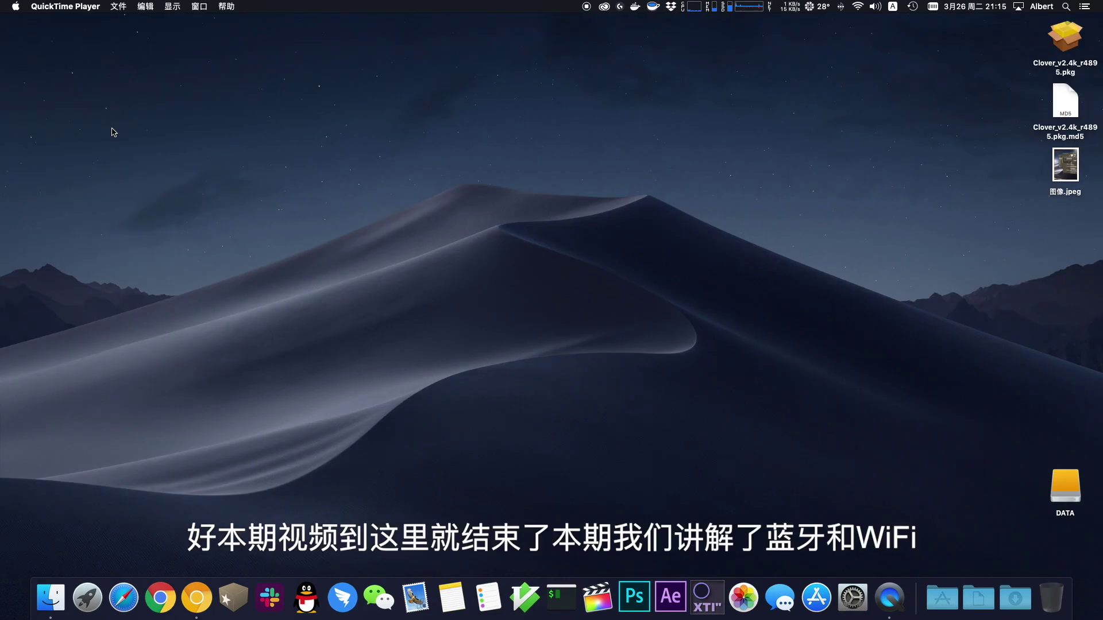